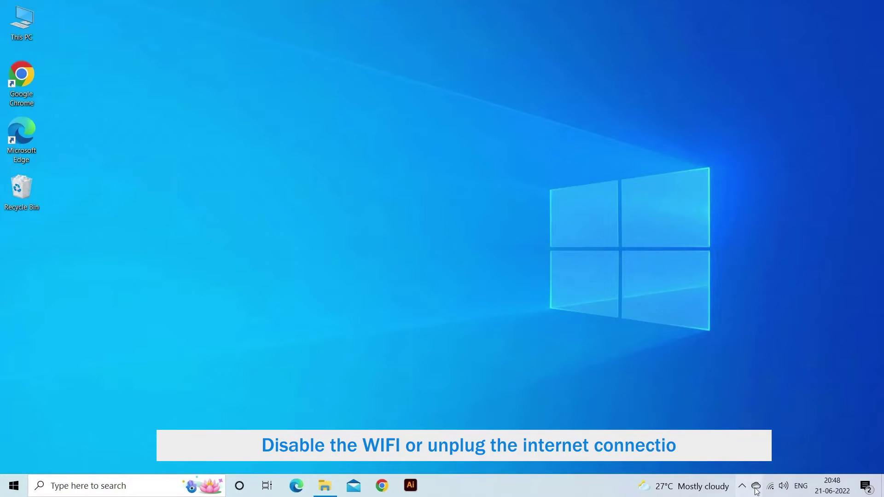
Disconnect the computer from the currently connected Wi-Fi network.
{"action": "left_click", "coordinate": [771, 486]}
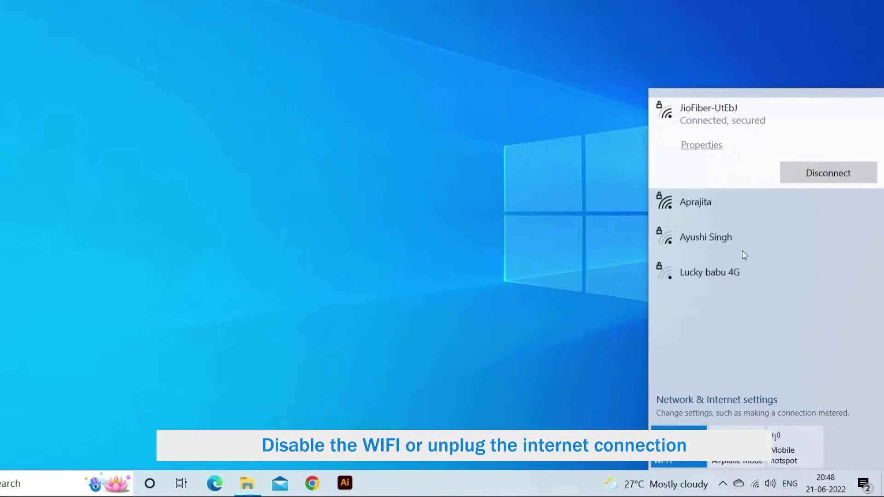
{"action": "left_click", "coordinate": [822, 177]}
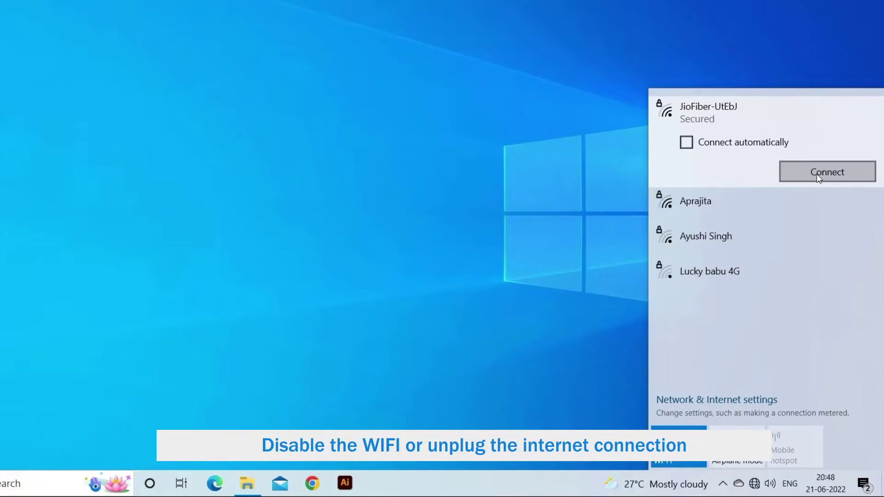
{"action": "key", "text": "Escape"}
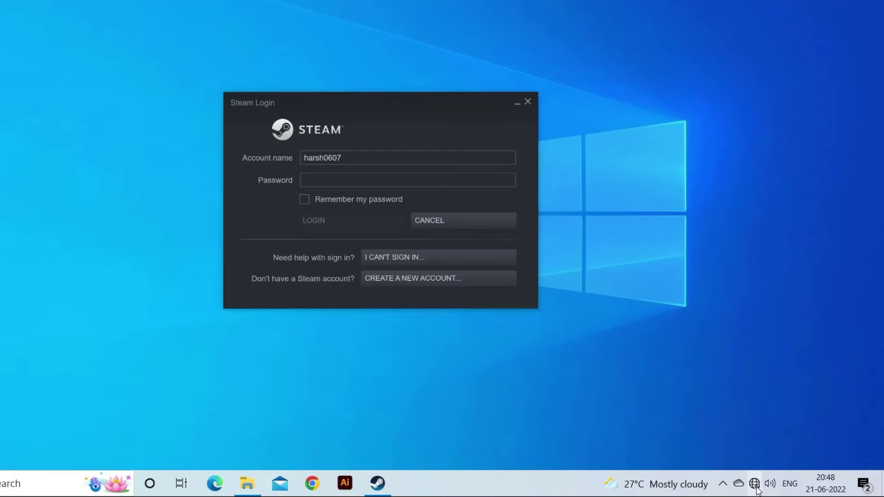
Reconnect to the same Wi-Fi network with automatic connection enabled.
{"action": "left_click", "coordinate": [755, 484]}
{"action": "left_click", "coordinate": [730, 114]}
{"action": "left_click", "coordinate": [725, 146]}
{"action": "left_click", "coordinate": [803, 169]}
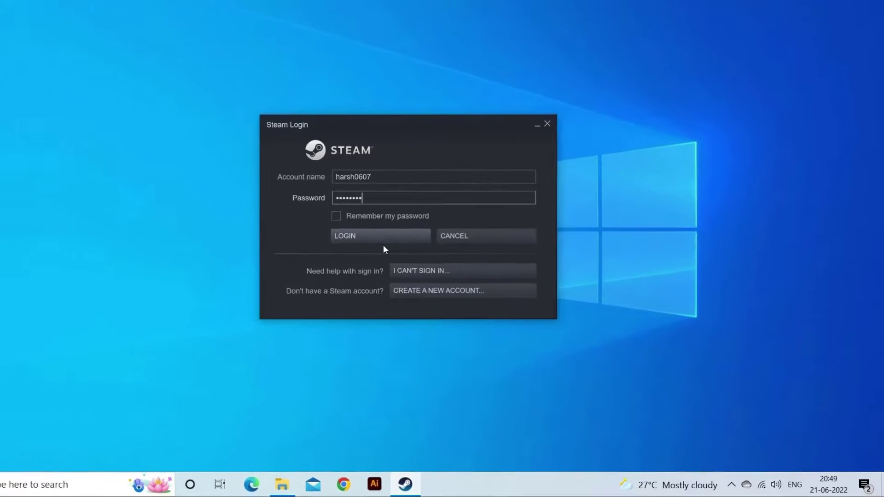
Log in to Steam with the filled-in account credentials and close the Steam window.
{"action": "left_click", "coordinate": [351, 220]}
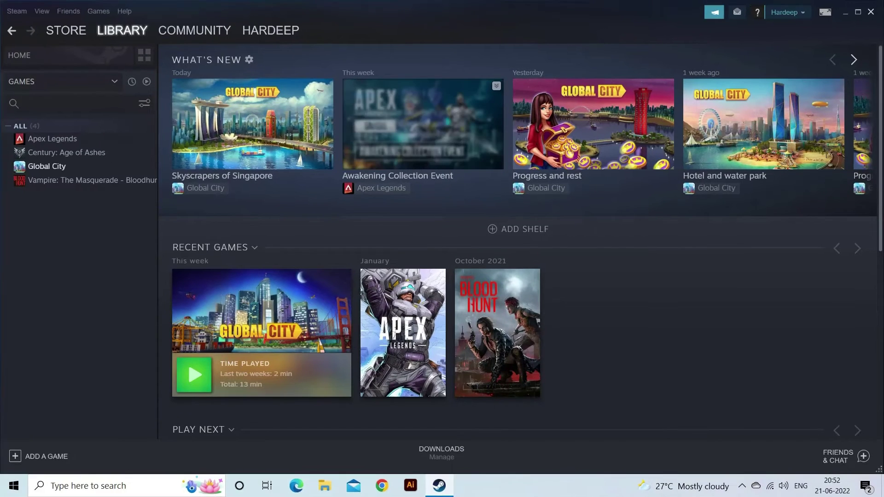
{"action": "left_click", "coordinate": [872, 12]}
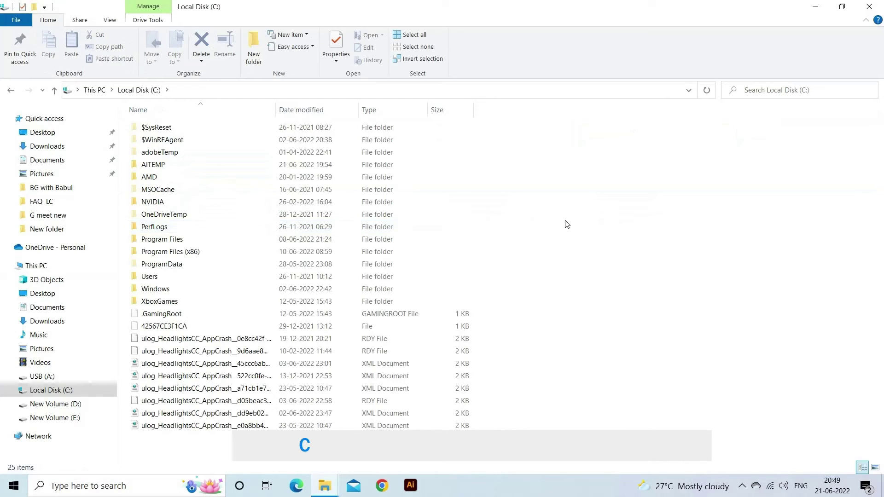
Open the Steam folder inside Program Files (x86) on Local Disk (C:).
{"action": "double_click", "coordinate": [193, 255]}
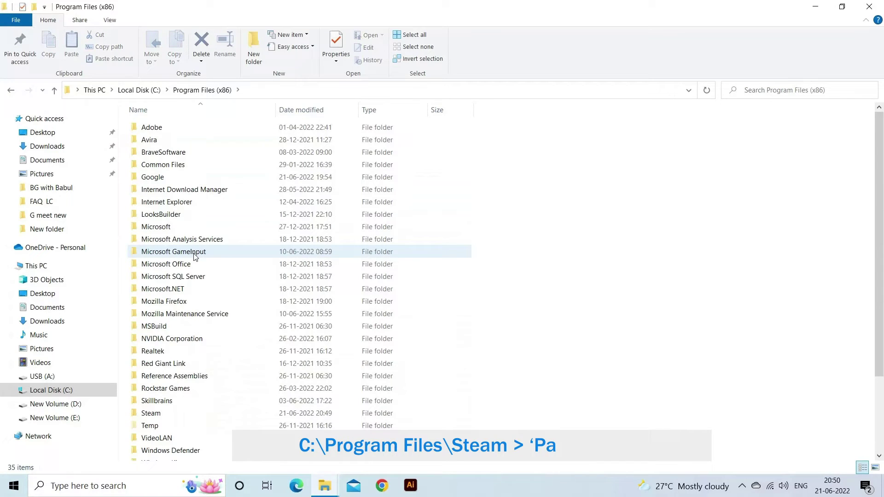
{"action": "scroll", "coordinate": [181, 414], "scroll_direction": "down", "scroll_amount": 3}
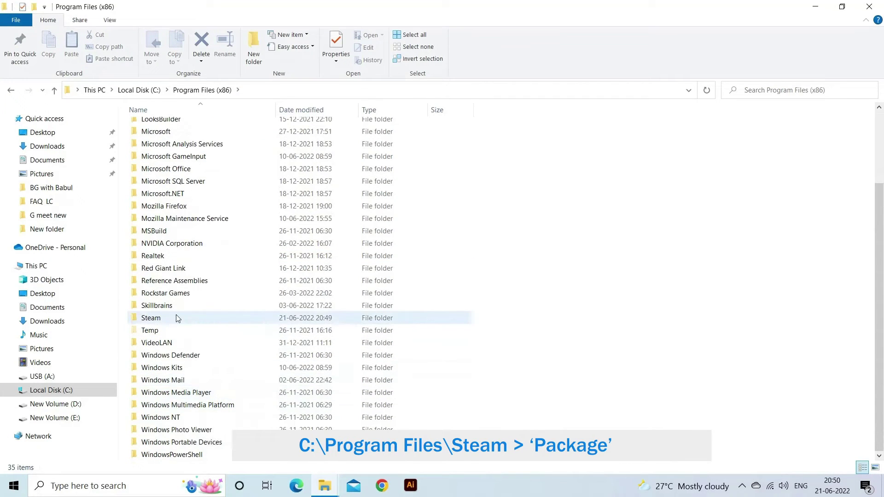
{"action": "double_click", "coordinate": [151, 317]}
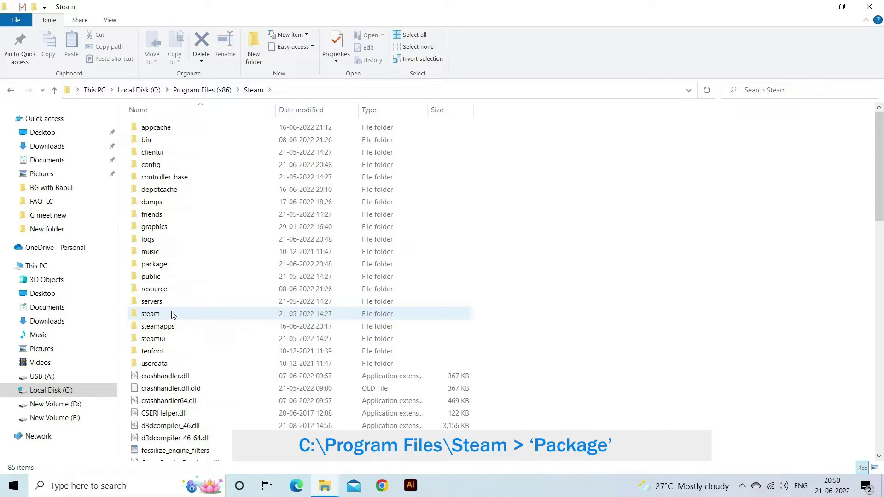
Copy the package folder from the Steam folder to the desktop and place it among the existing icons.
{"action": "left_click", "coordinate": [202, 266]}
{"action": "right_click", "coordinate": [193, 262]}
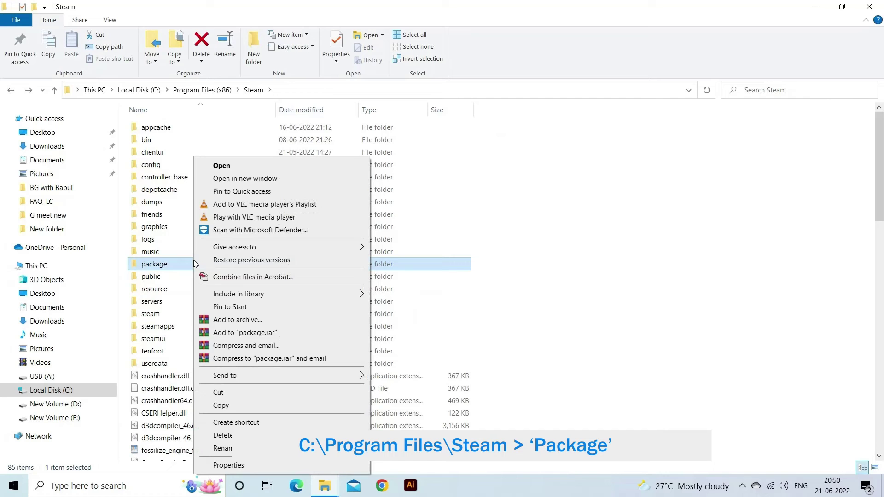
{"action": "left_click", "coordinate": [219, 406]}
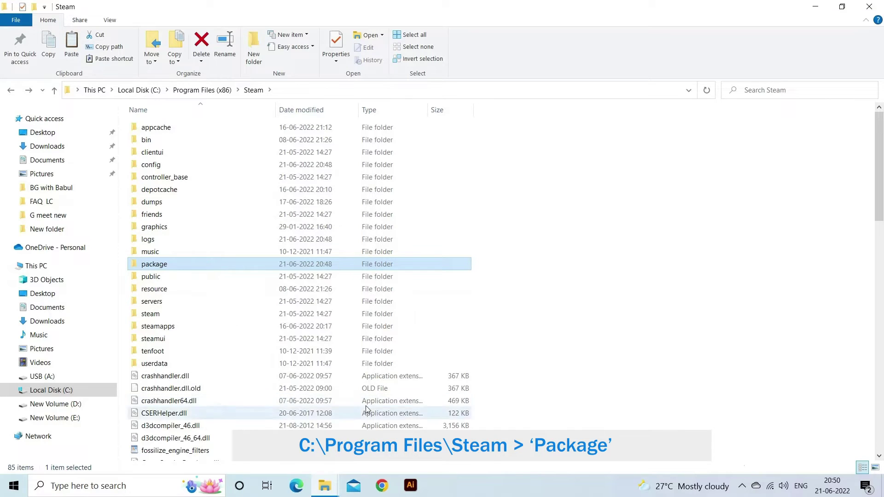
{"action": "key", "text": "super+d"}
{"action": "right_click", "coordinate": [165, 307]}
{"action": "left_click", "coordinate": [191, 355]}
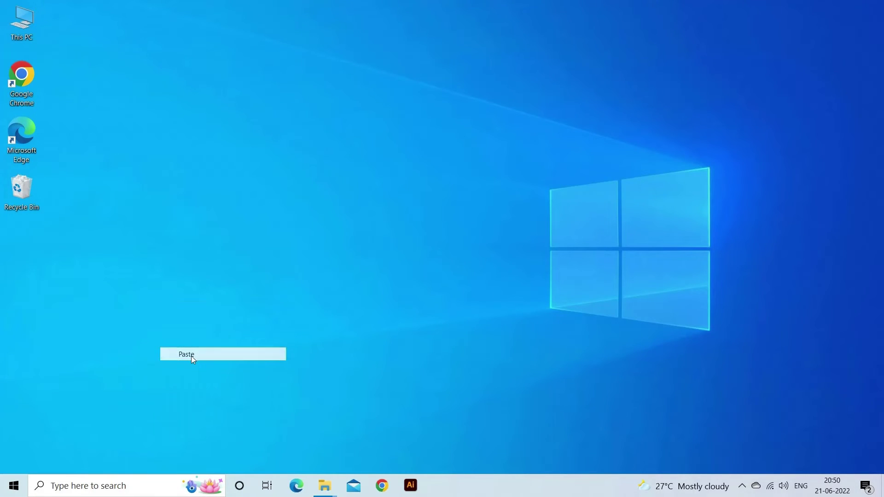
{"action": "left_click_drag", "start_coordinate": [156, 308], "coordinate": [46, 301]}
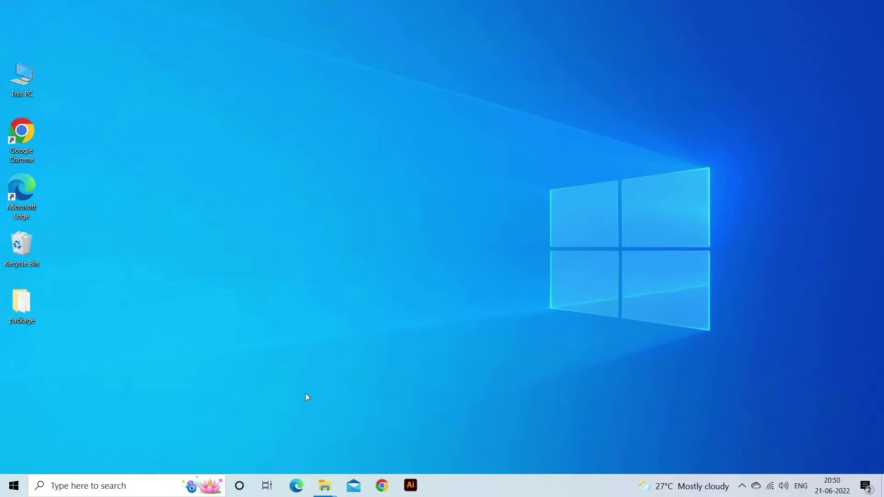
Return to the Steam folder and delete the original package folder.
{"action": "mouse_move", "coordinate": [324, 486]}
{"action": "left_click", "coordinate": [396, 460]}
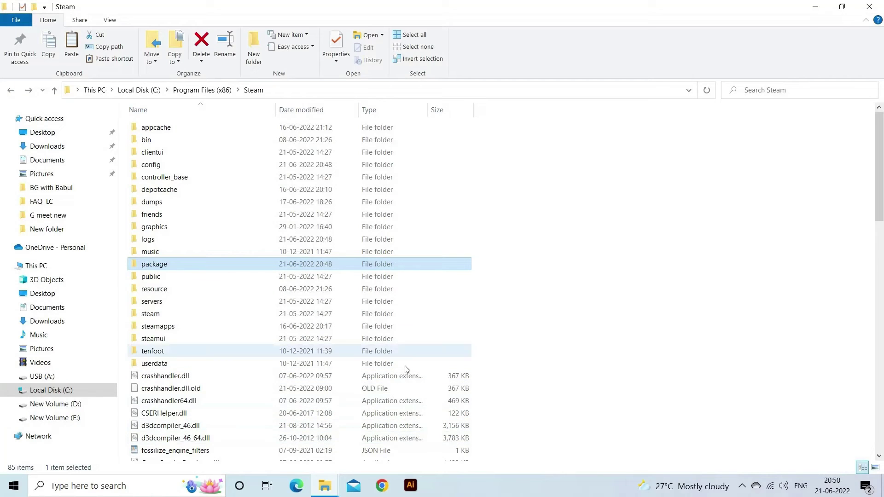
{"action": "right_click", "coordinate": [203, 267]}
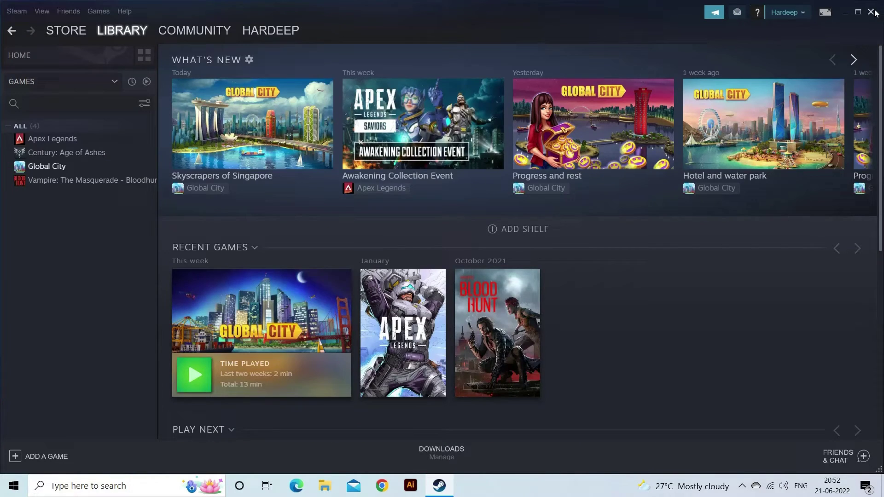
Close the Steam window and end the Steam (32 bit) task in Task Manager.
{"action": "left_click", "coordinate": [872, 12]}
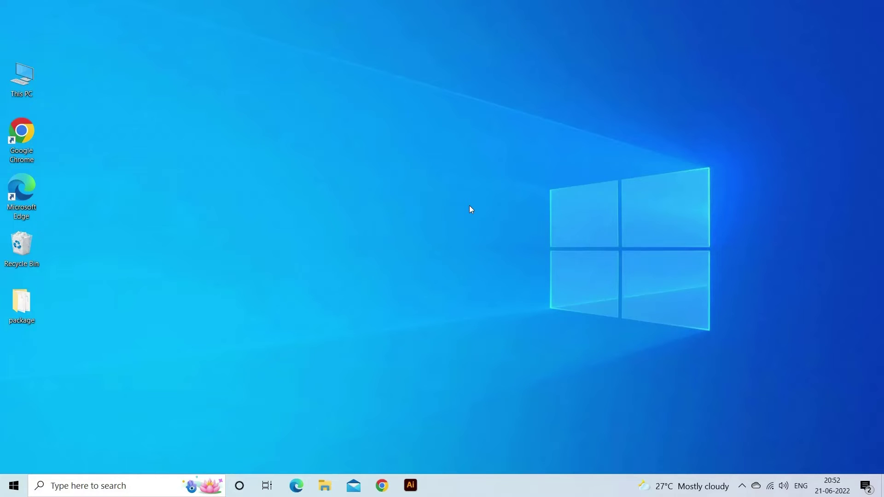
{"action": "key", "text": "ctrl+shift+Escape"}
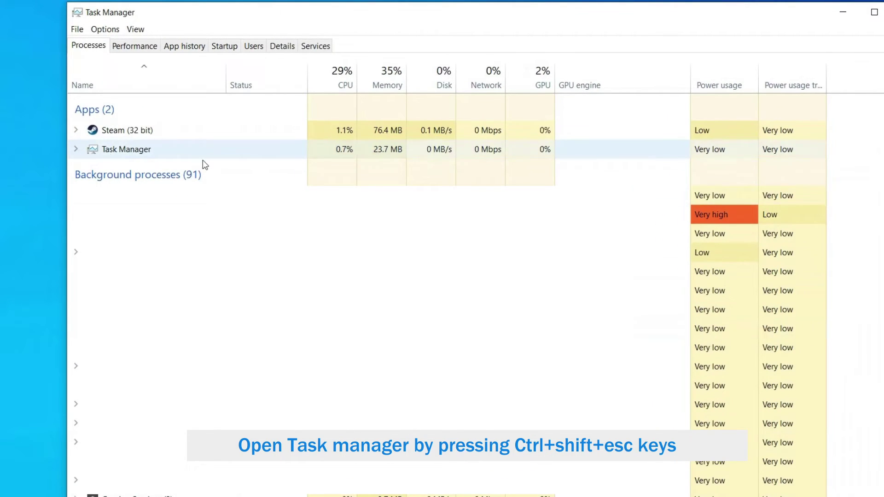
{"action": "right_click", "coordinate": [134, 133]}
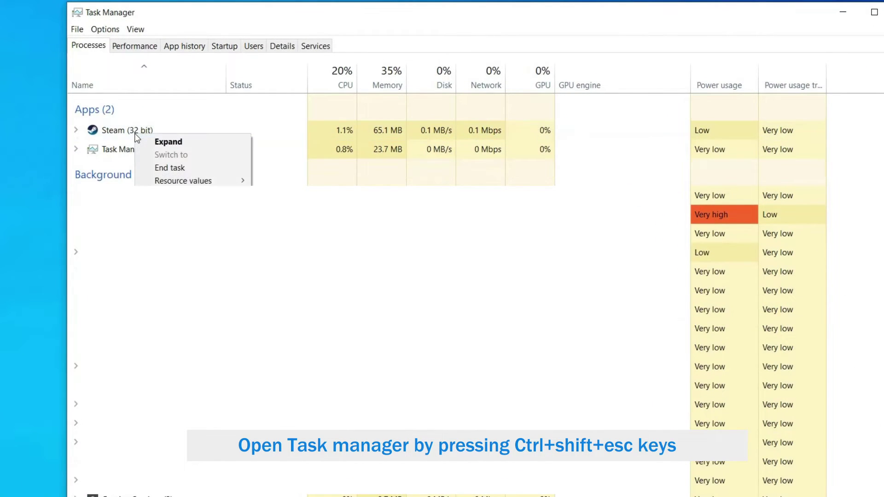
{"action": "left_click", "coordinate": [176, 167]}
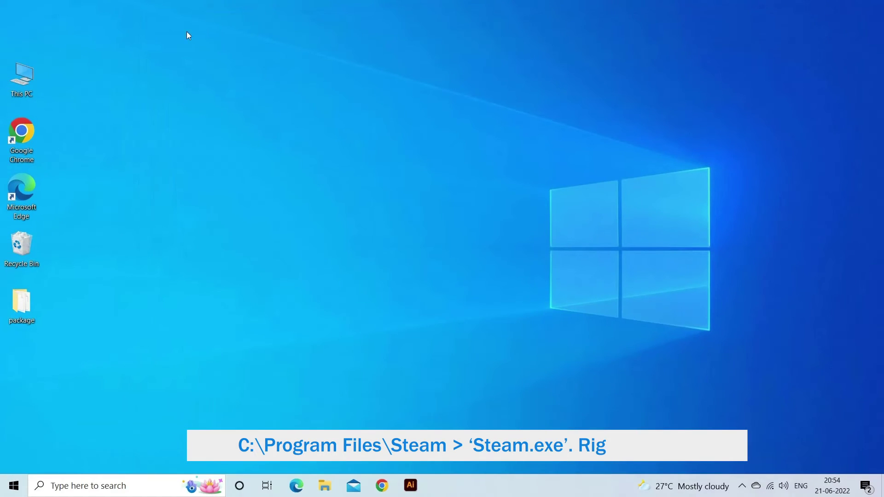
Open the Steam installation folder at C:\Program Files (x86)\Steam in File Explorer.
{"action": "double_click", "coordinate": [19, 79]}
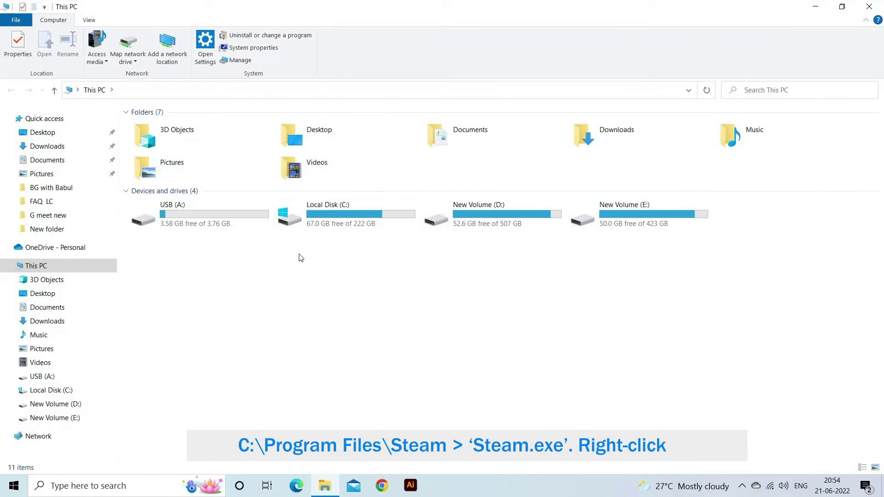
{"action": "double_click", "coordinate": [323, 214]}
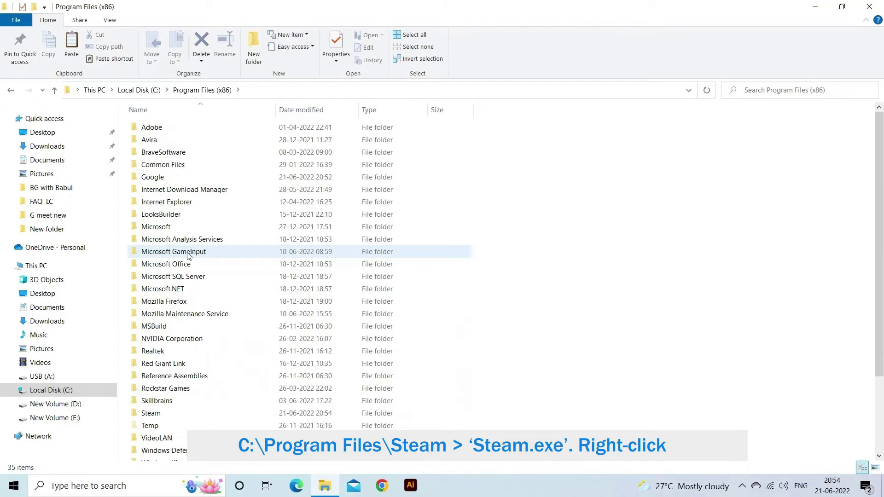
{"action": "double_click", "coordinate": [183, 413]}
Enable "Run this program in compatibility mode for" in the compatibility properties of the steam application.
{"action": "scroll", "coordinate": [560, 293], "scroll_direction": "down", "scroll_amount": 2}
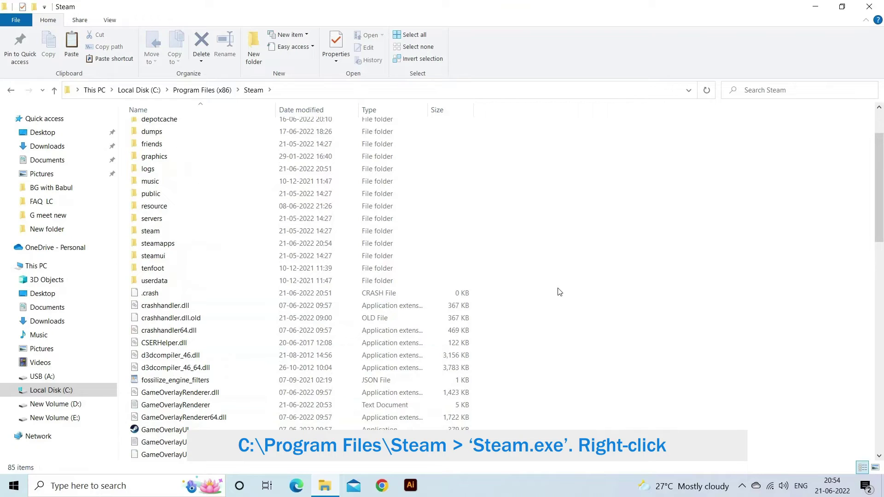
{"action": "scroll", "coordinate": [560, 292], "scroll_direction": "down", "scroll_amount": 3}
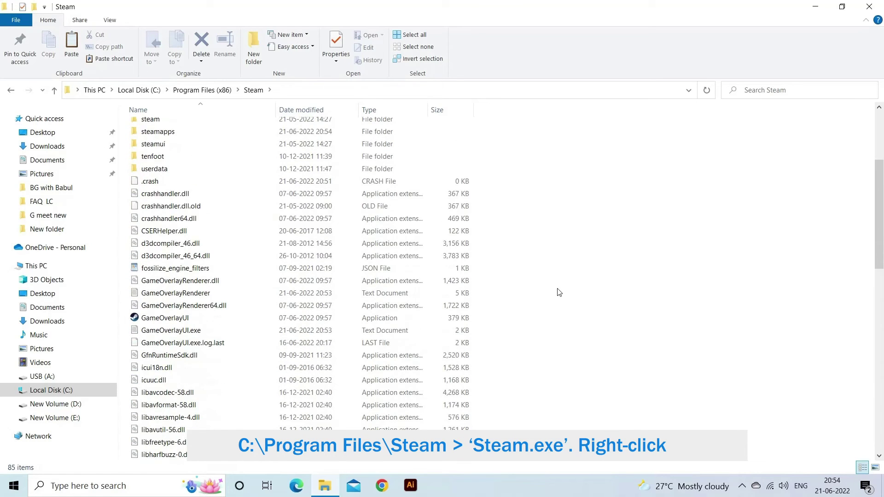
{"action": "scroll", "coordinate": [559, 292], "scroll_direction": "down", "scroll_amount": 9}
{"action": "right_click", "coordinate": [179, 243]}
{"action": "left_click", "coordinate": [180, 244]}
{"action": "right_click", "coordinate": [179, 243]}
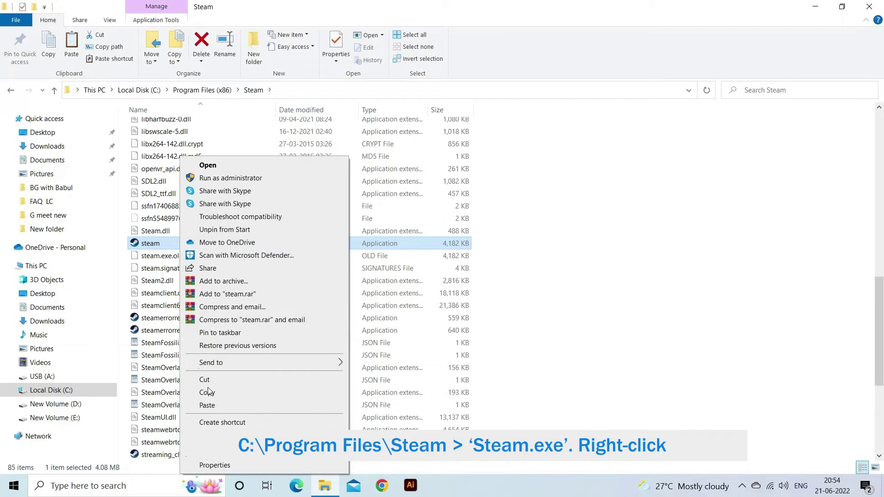
{"action": "left_click", "coordinate": [234, 466]}
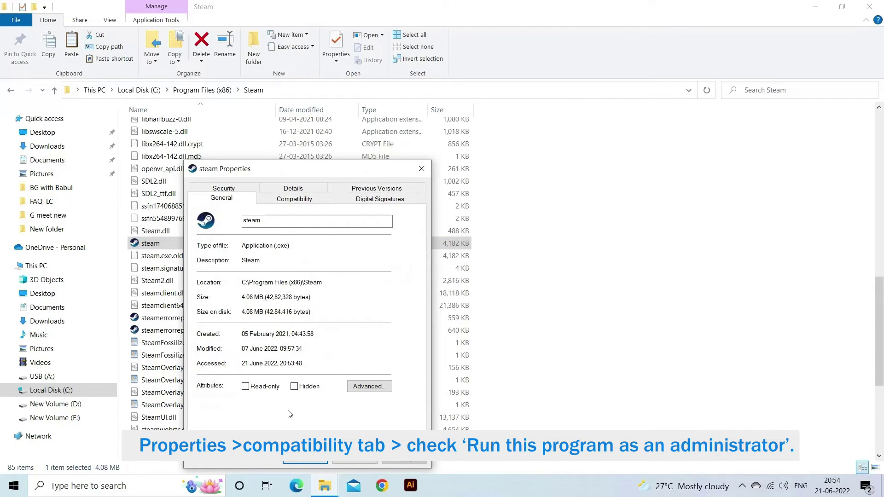
{"action": "left_click", "coordinate": [295, 199]}
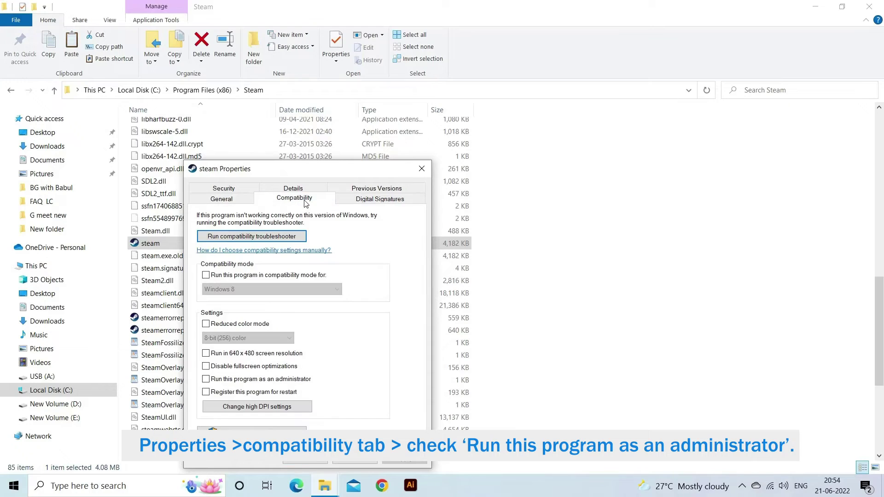
{"action": "left_click", "coordinate": [206, 275]}
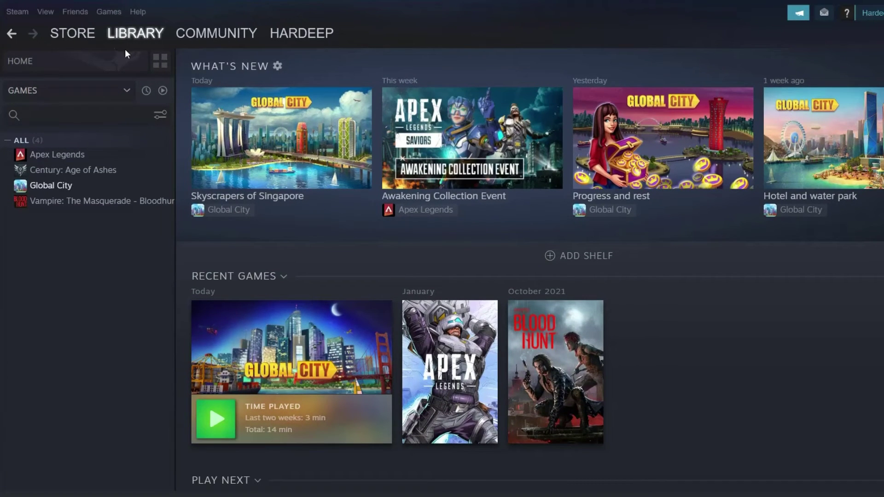
Clear the download cache in Steam's Downloads settings and confirm the prompt.
{"action": "left_click", "coordinate": [17, 11]}
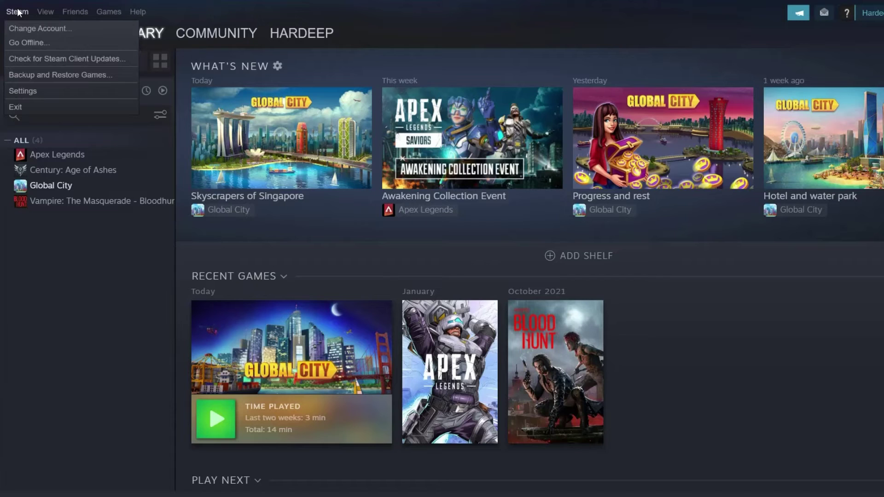
{"action": "left_click", "coordinate": [25, 89]}
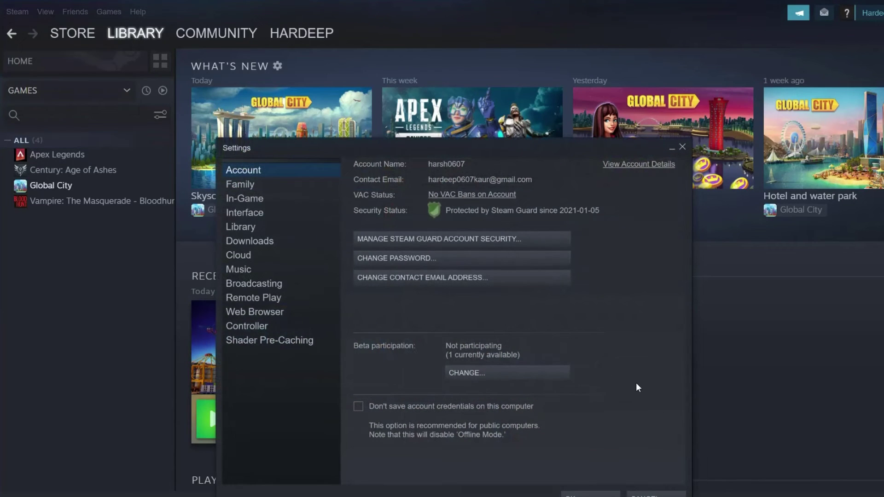
{"action": "left_click", "coordinate": [257, 242]}
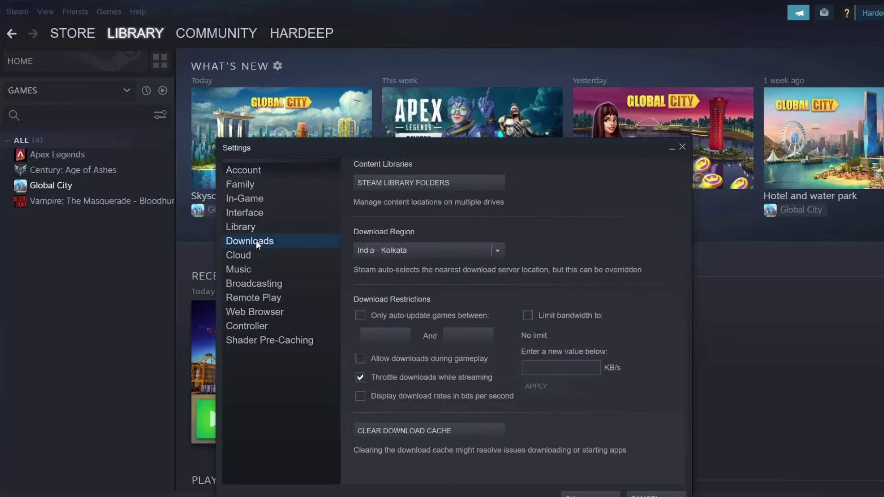
{"action": "left_click", "coordinate": [438, 431]}
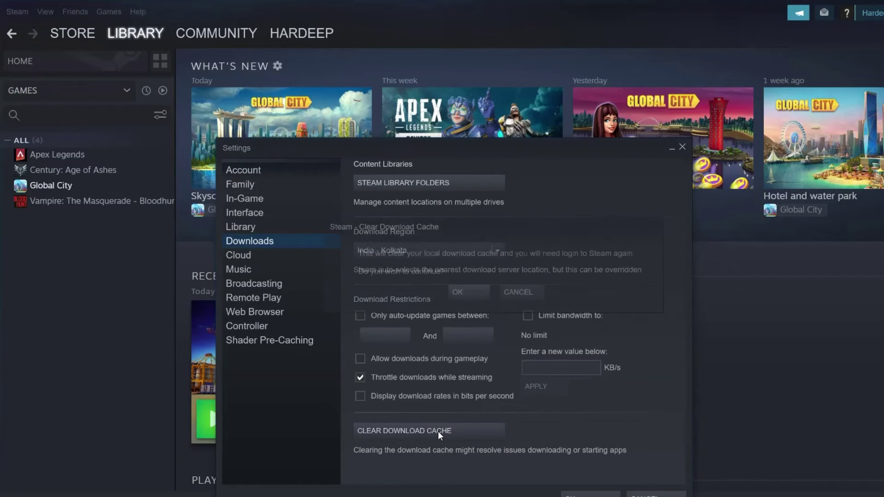
{"action": "left_click", "coordinate": [465, 294]}
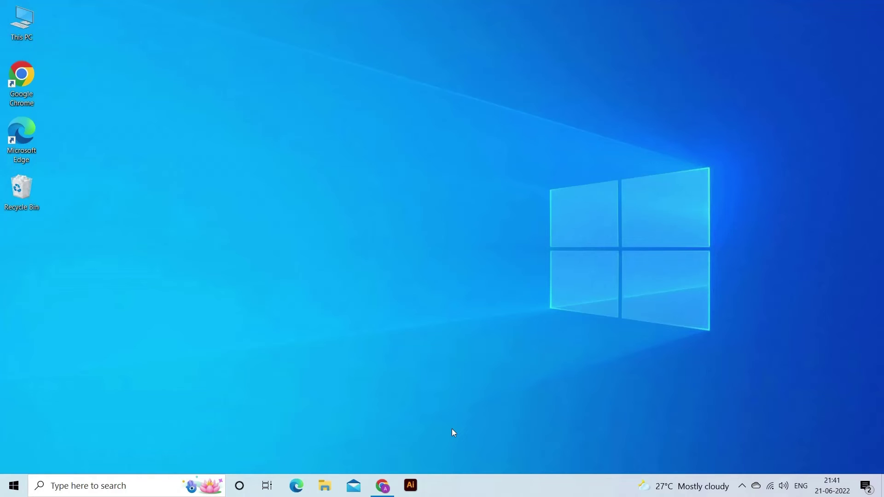
Search Windows for Notepad and run it as administrator.
{"action": "left_click", "coordinate": [112, 485]}
{"action": "type", "text": "note"}
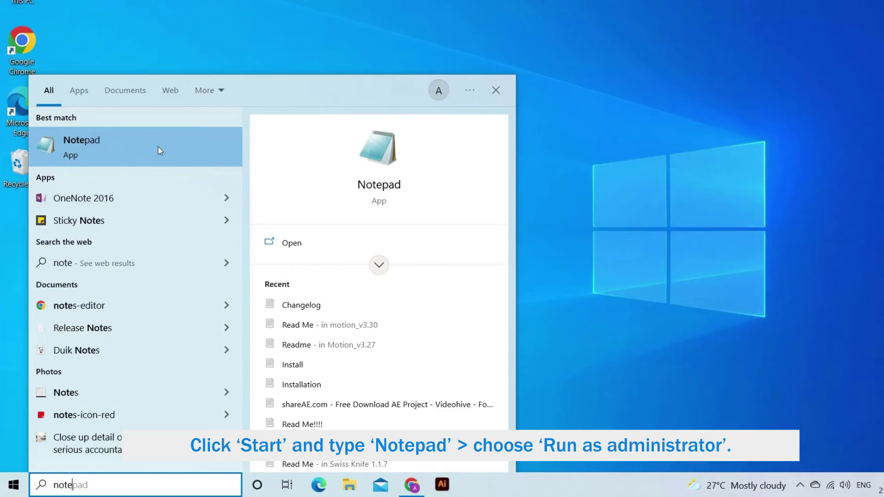
{"action": "right_click", "coordinate": [158, 147]}
{"action": "left_click", "coordinate": [206, 159]}
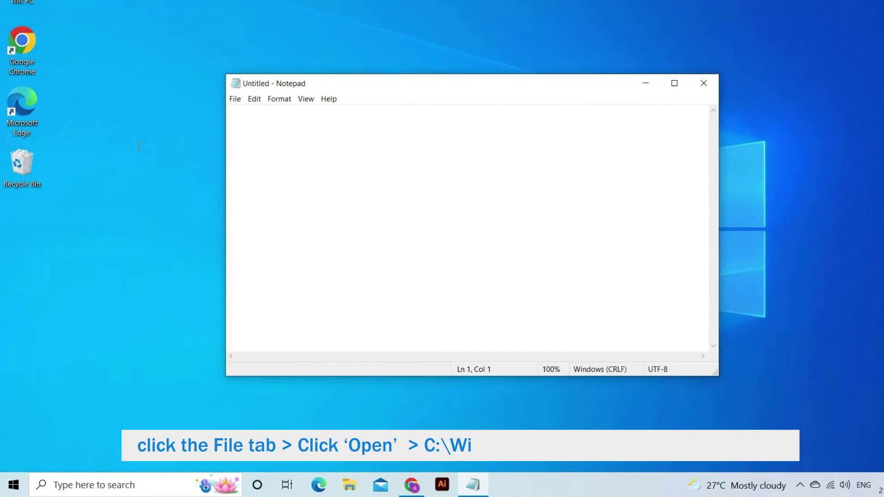
Open the extensionless hosts file from C:\Windows\System32\drivers\etc, with the file type filter set to All Files.
{"action": "left_click", "coordinate": [236, 99]}
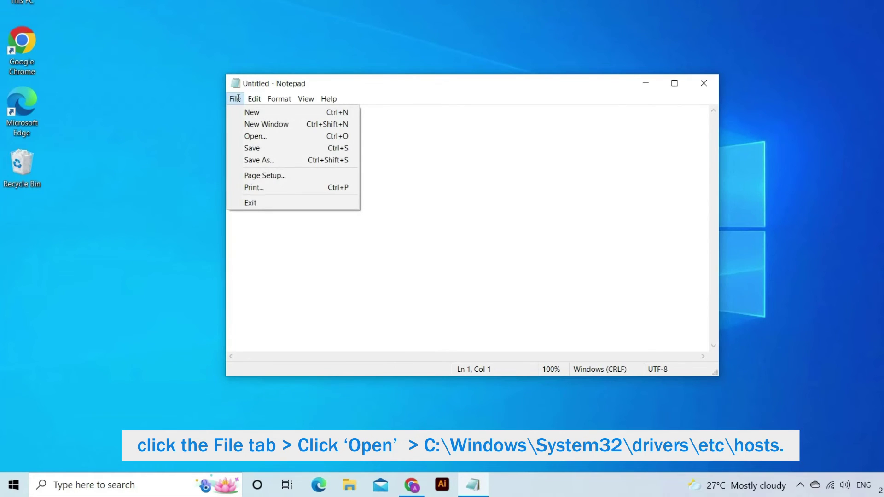
{"action": "left_click", "coordinate": [251, 136]}
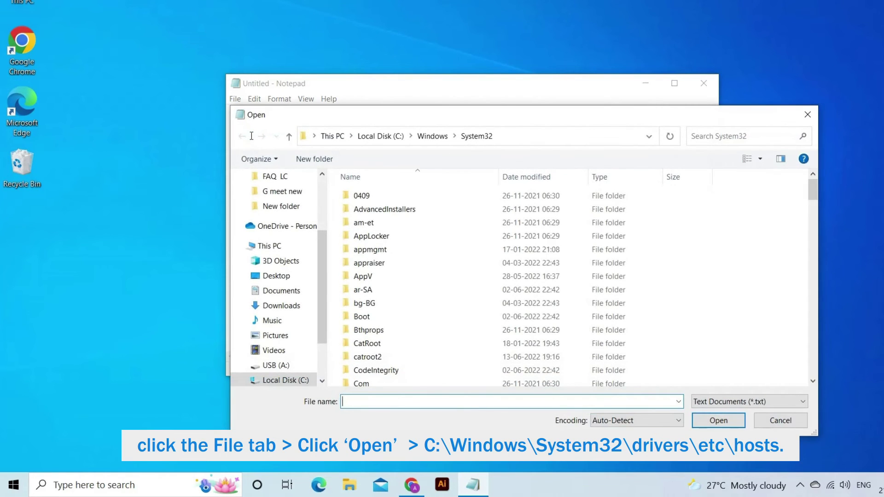
{"action": "scroll", "coordinate": [382, 364], "scroll_direction": "down", "scroll_amount": 5}
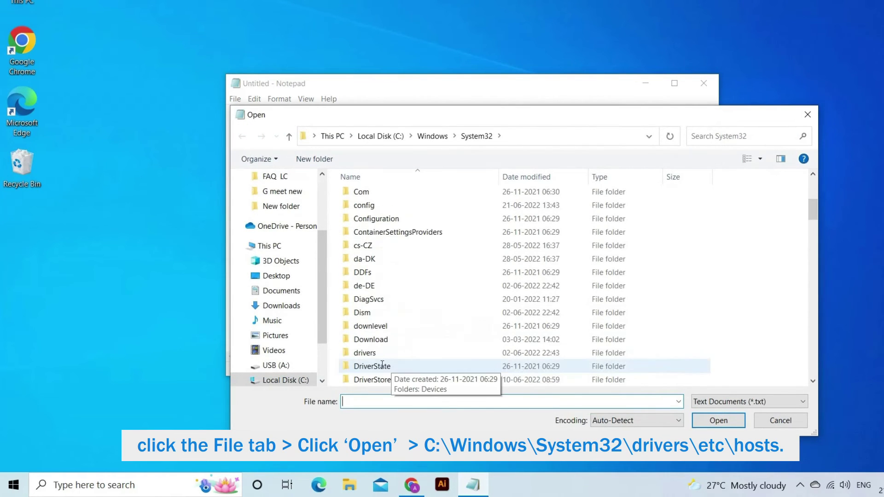
{"action": "double_click", "coordinate": [385, 354]}
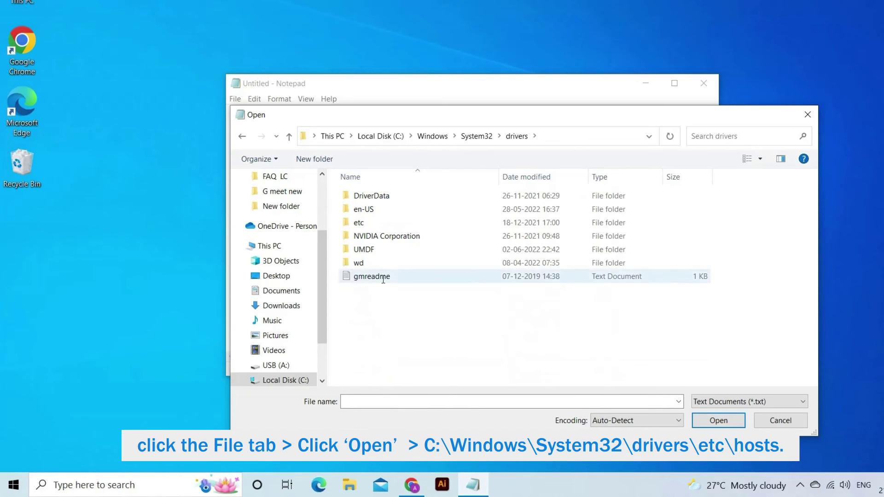
{"action": "double_click", "coordinate": [364, 223]}
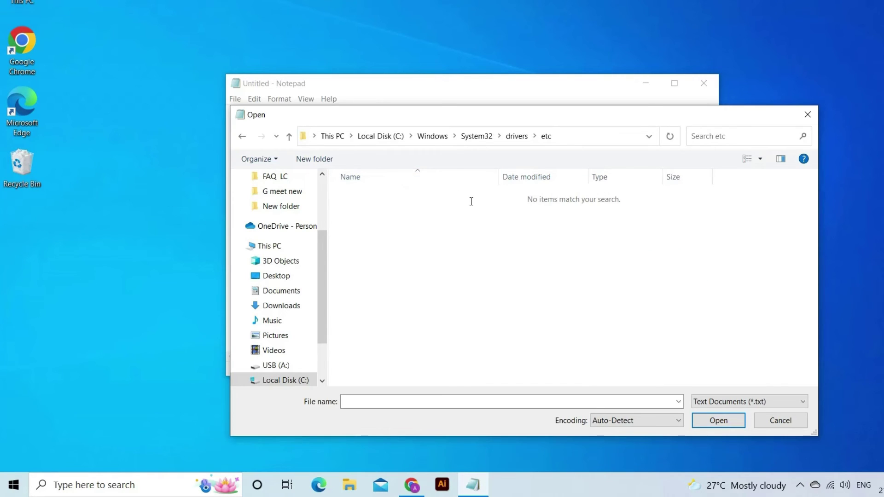
{"action": "left_click", "coordinate": [738, 402]}
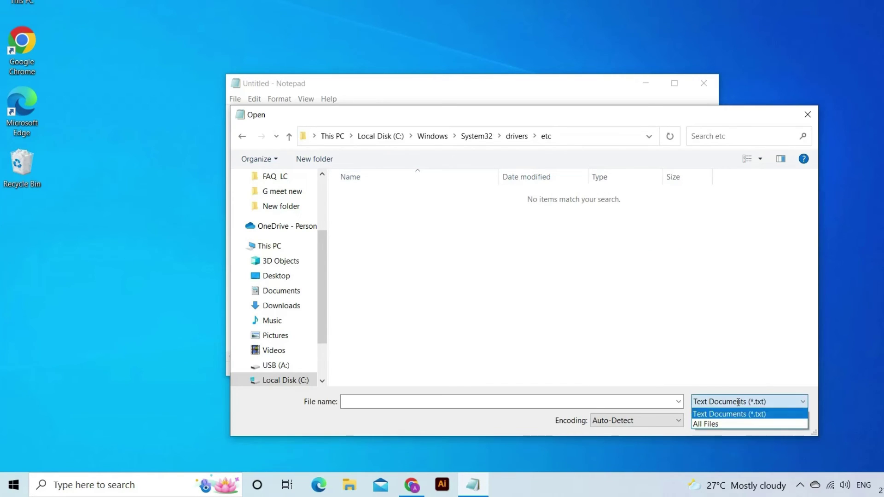
{"action": "left_click", "coordinate": [714, 424]}
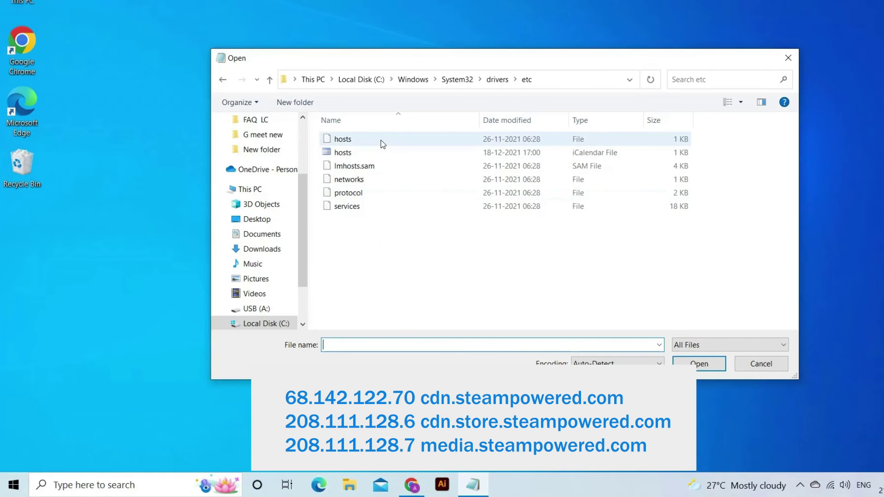
{"action": "double_click", "coordinate": [386, 139]}
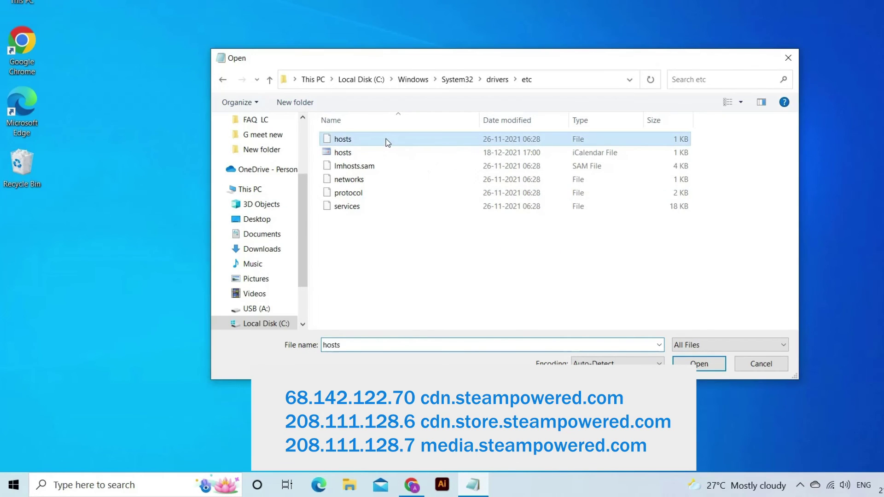
Append 68.142.122.70 cdn.steampowered.com, 208.111.128.6 cdn.store.steampowered.com and 208.111.128.7 media.steampowered.com on separate lines at the end of the hosts file and close it.
{"action": "type", "text": "68.142.122.70 cdn.steampowered.com 208.111.128.6 cdn.store.steampowered.com 208.111.128.7 media.steampowered.com"}
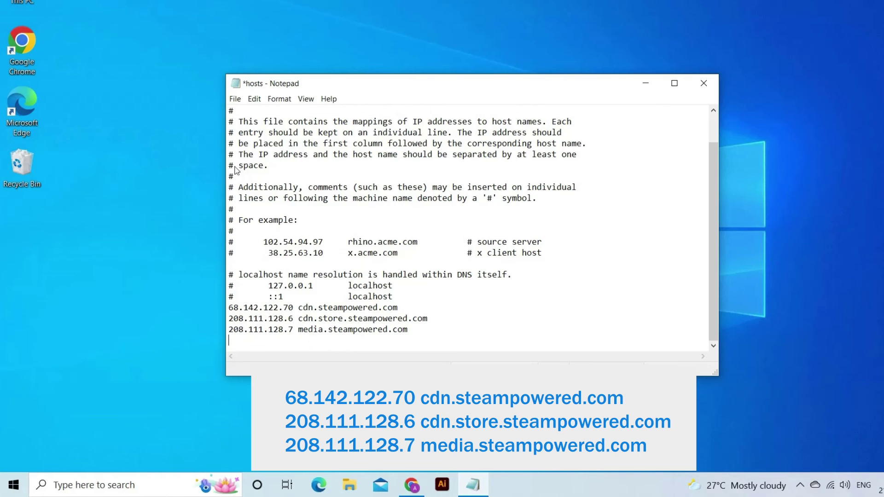
{"action": "left_click", "coordinate": [237, 99]}
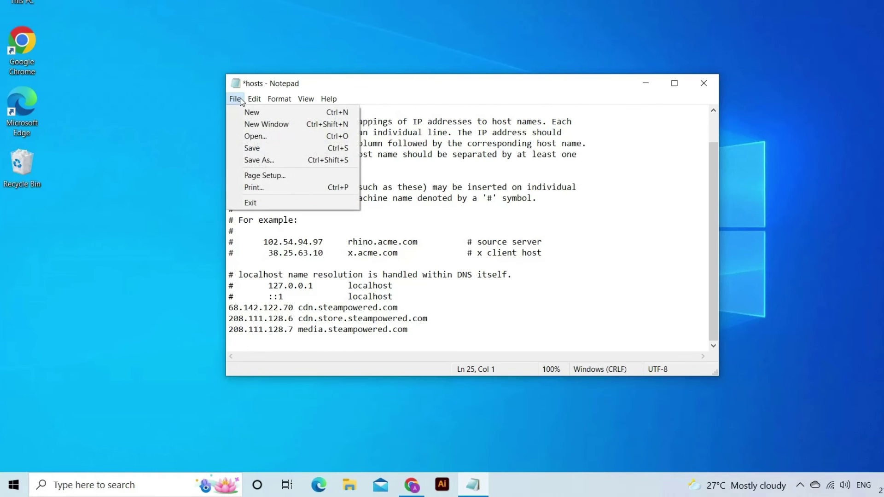
{"action": "left_click", "coordinate": [710, 84]}
{"action": "left_click", "coordinate": [499, 230]}
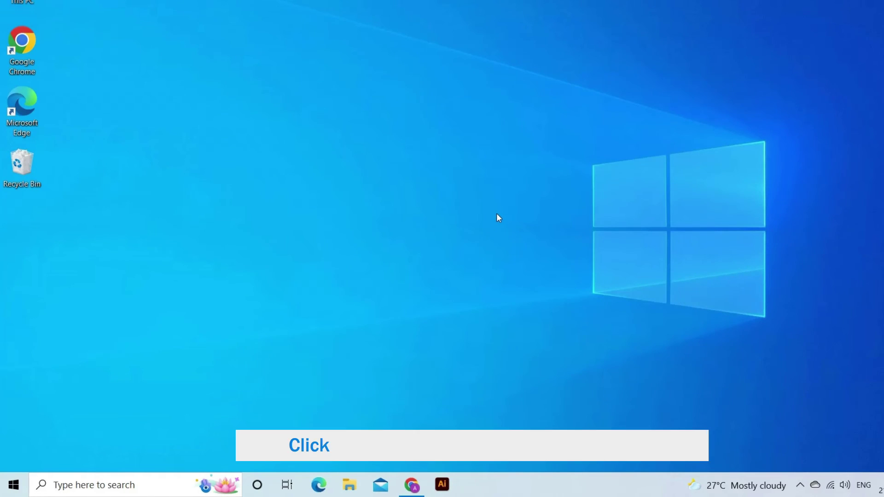
Flush the DNS cache by running ipconfig/flushdns from the Windows Run dialog.
{"action": "key", "text": "super+r"}
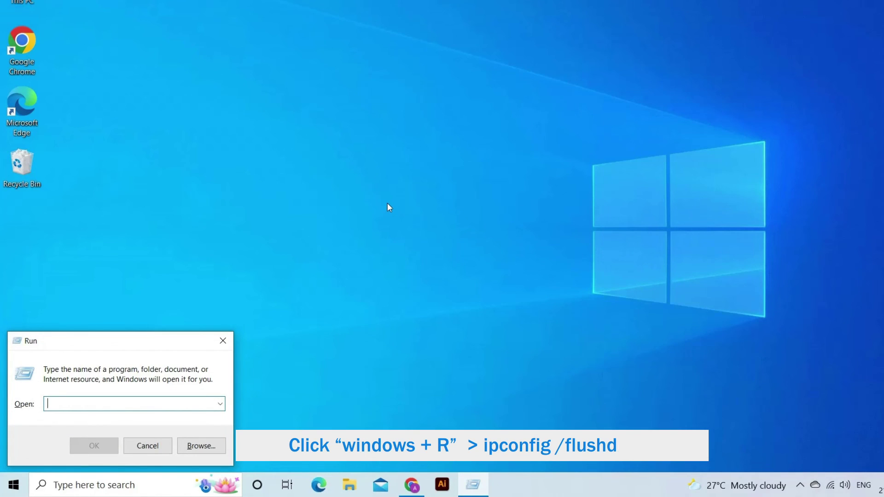
{"action": "type", "text": "ipconfig/flushdns"}
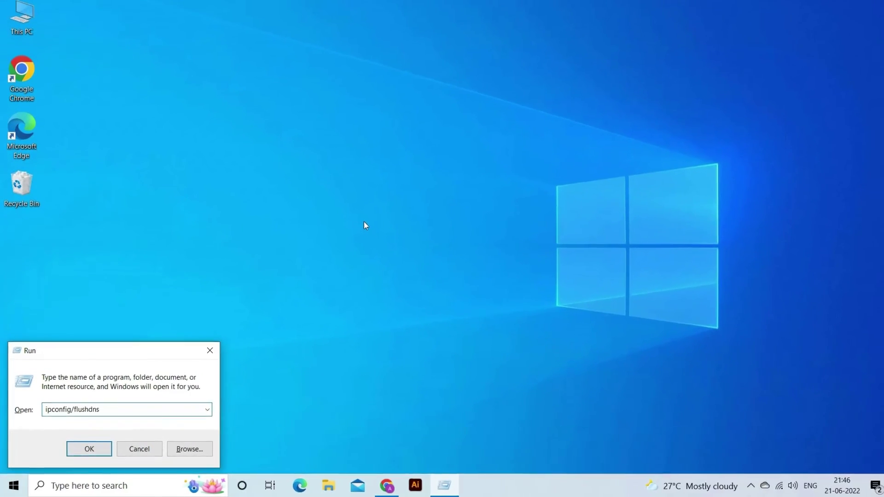
{"action": "key", "text": "Return"}
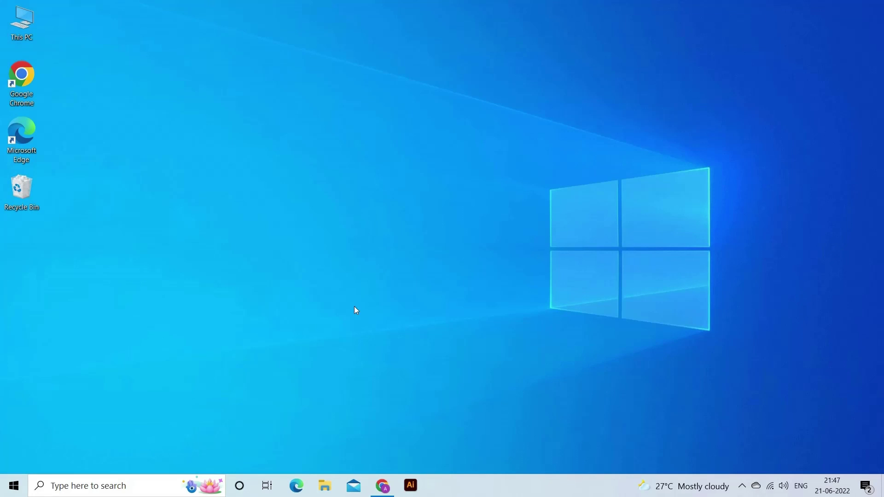